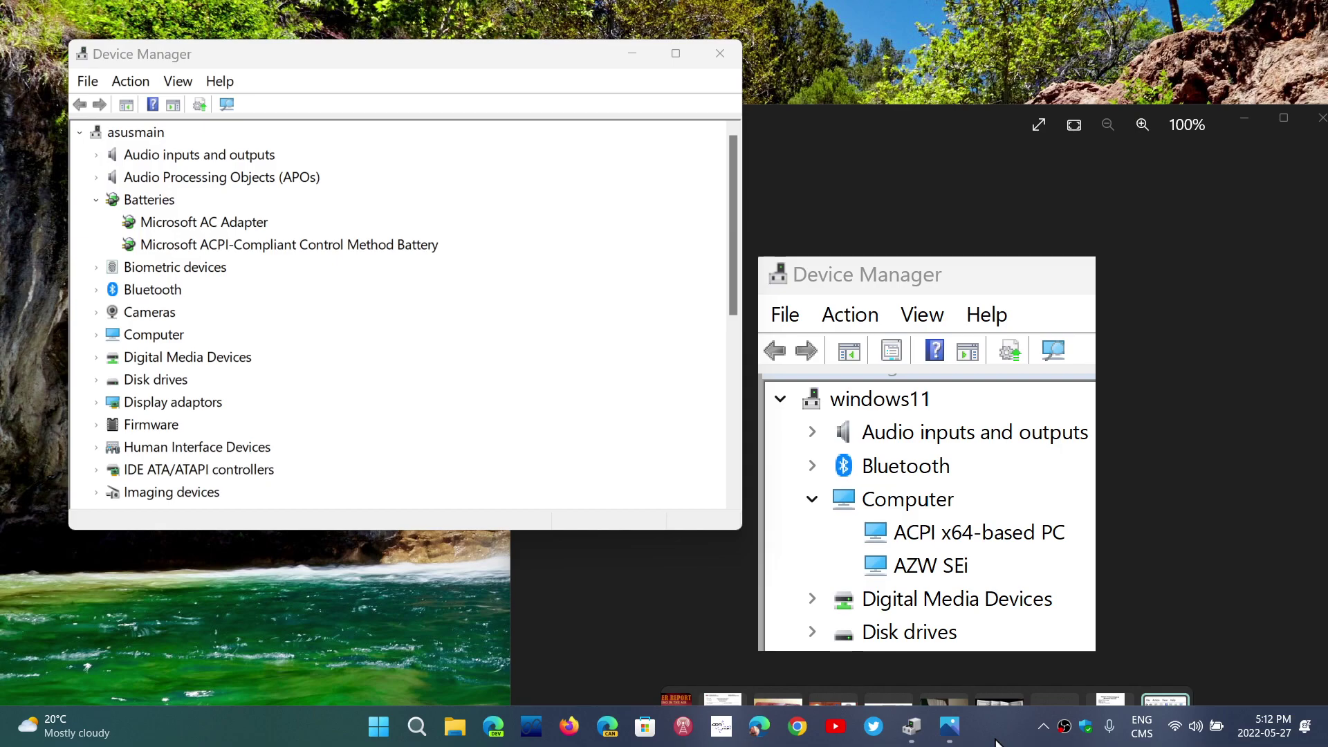
Step: Expand the Computer category to list ACPI x64-based PC and the machine entry, then show the Win+X menu
click(95, 332)
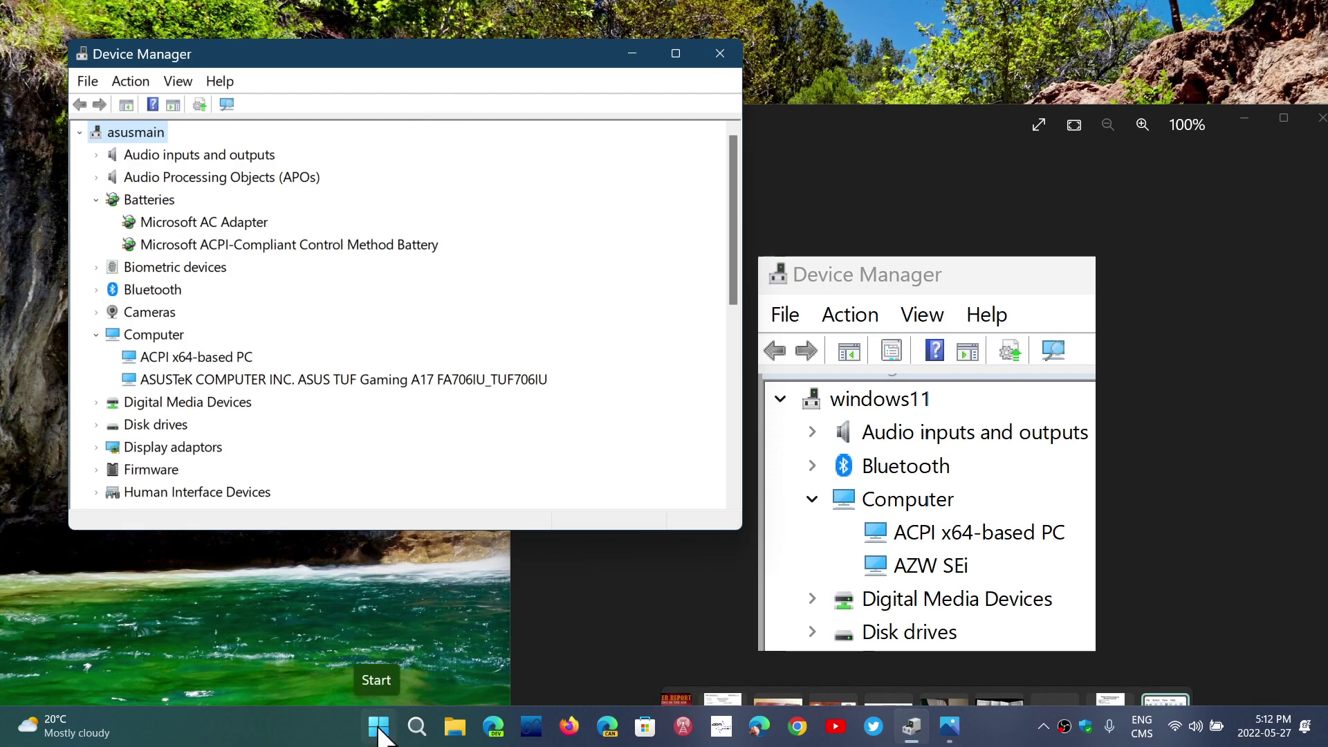
right_click(379, 728)
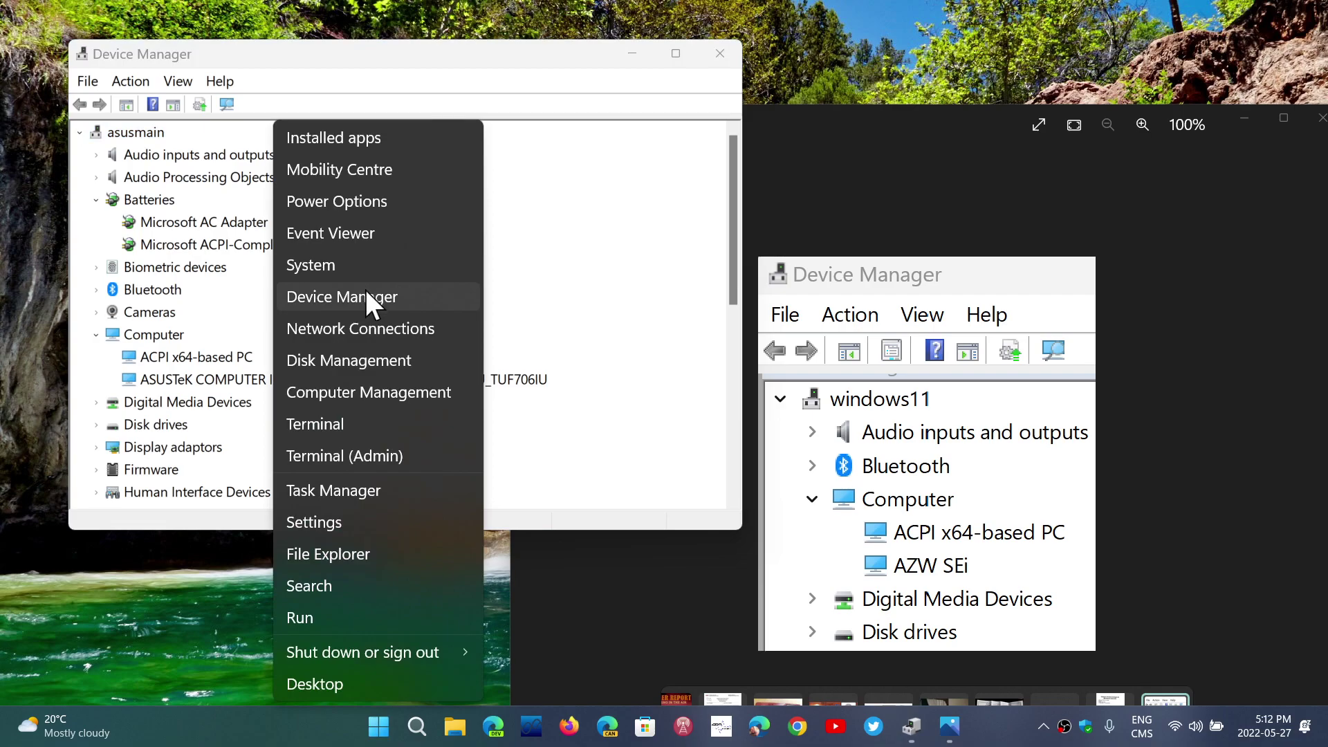
click(408, 57)
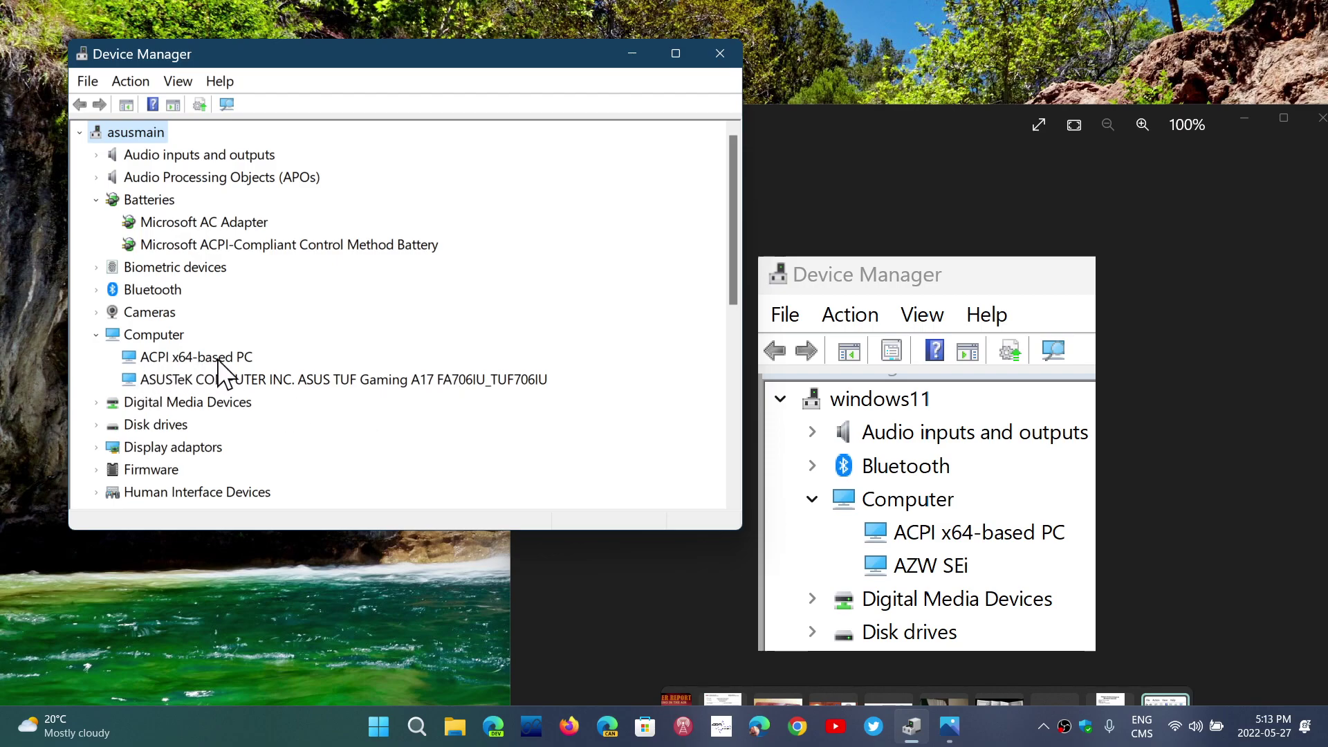
double_click(245, 245)
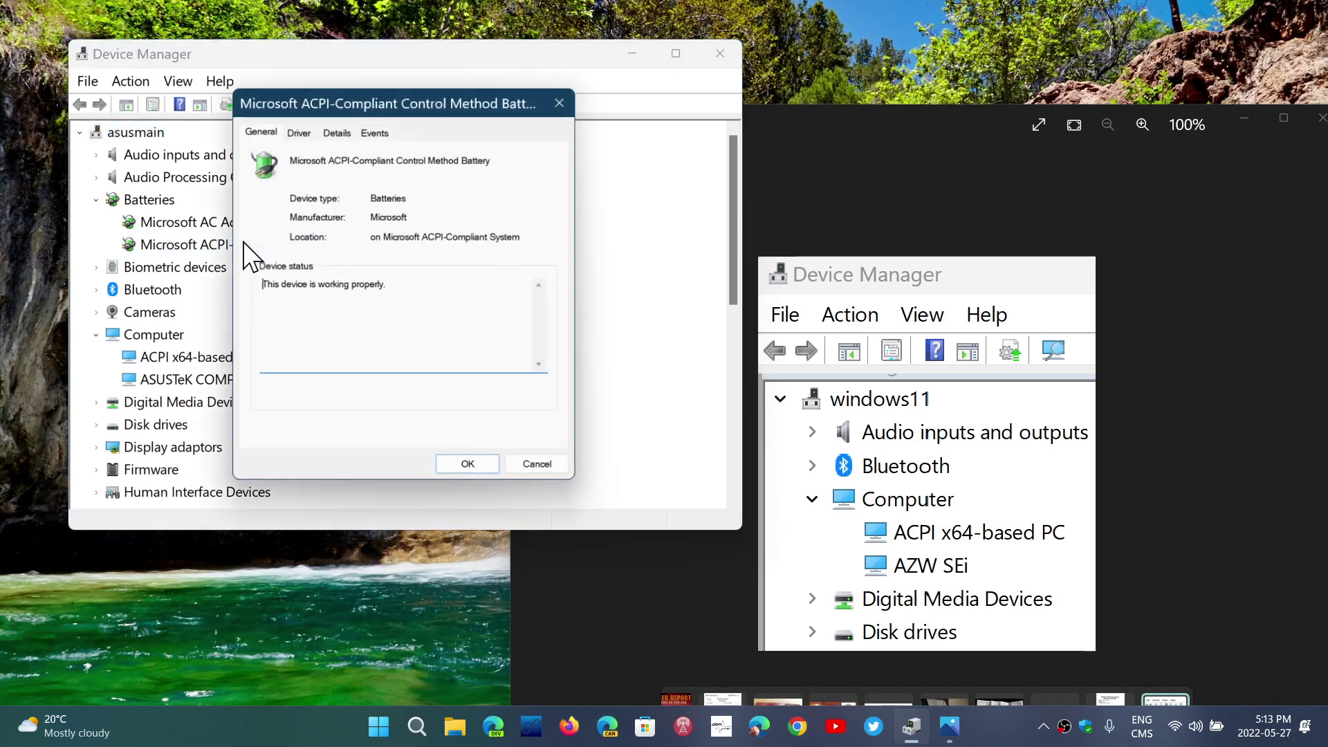
click(300, 133)
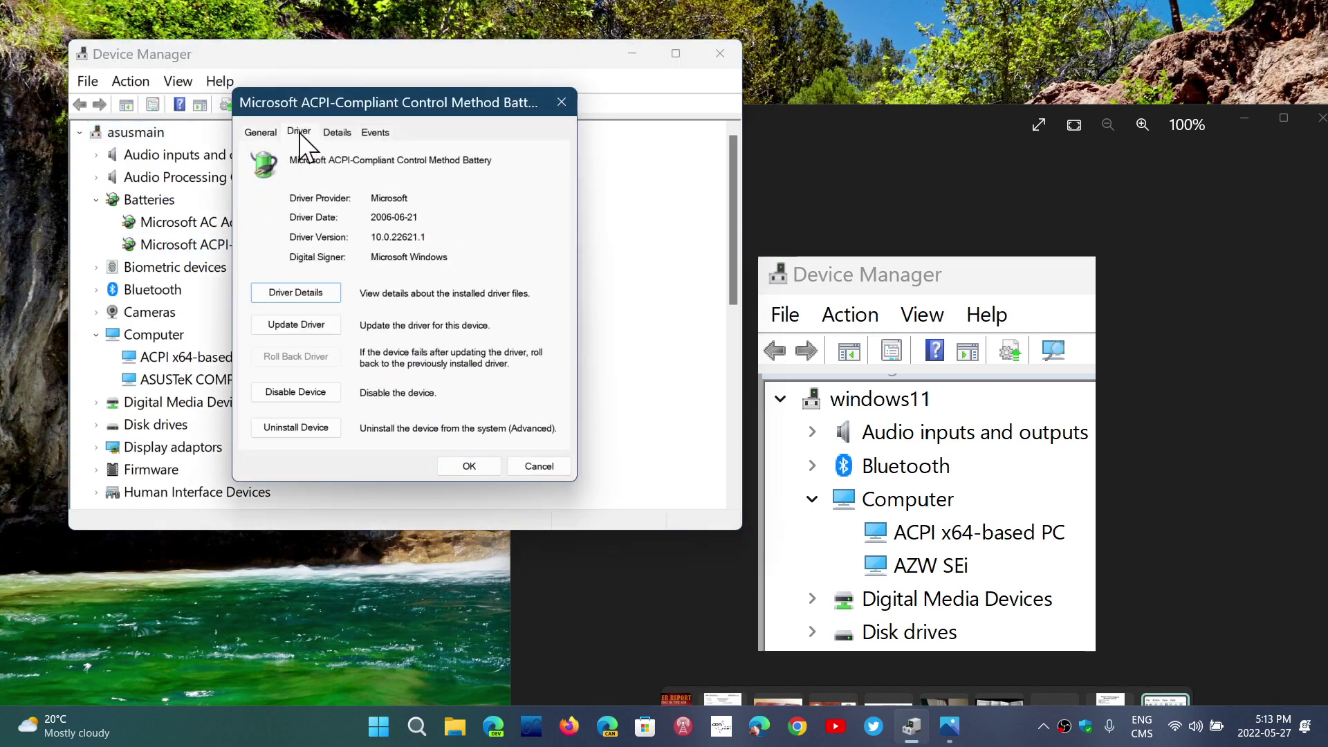
click(561, 101)
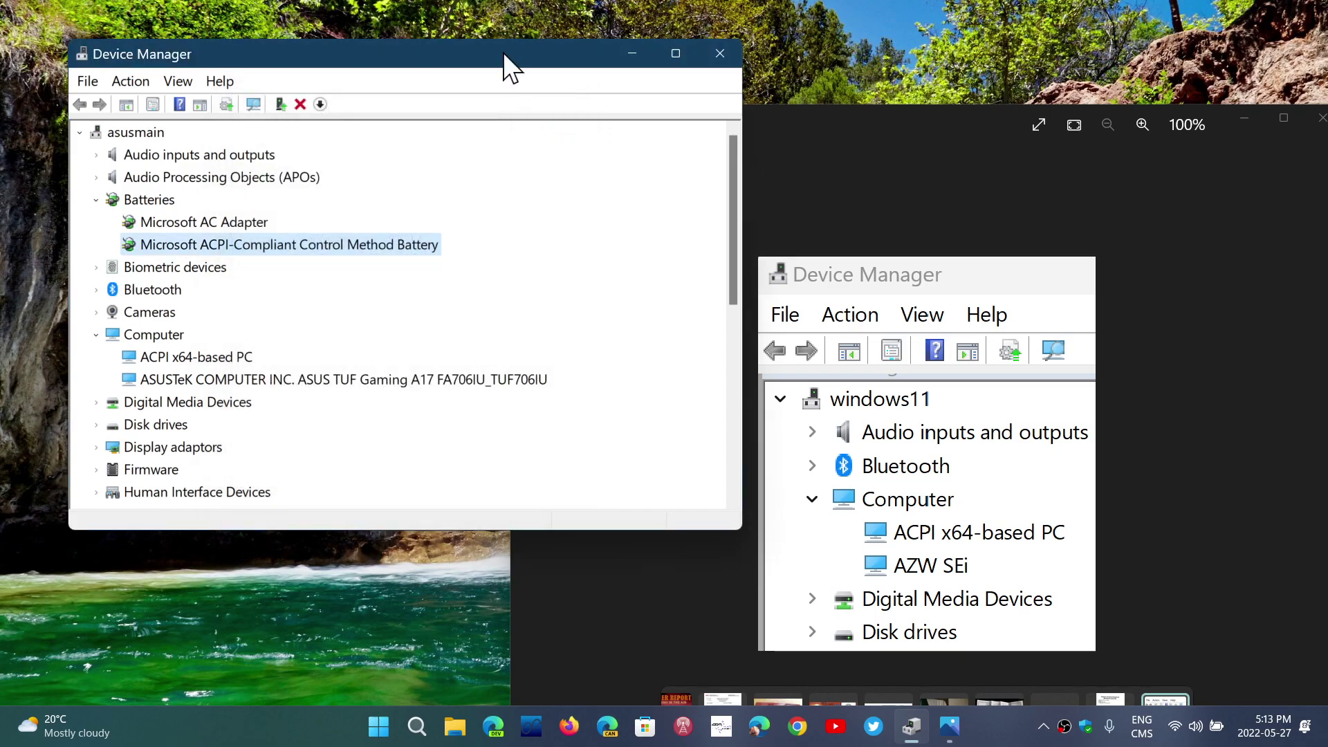